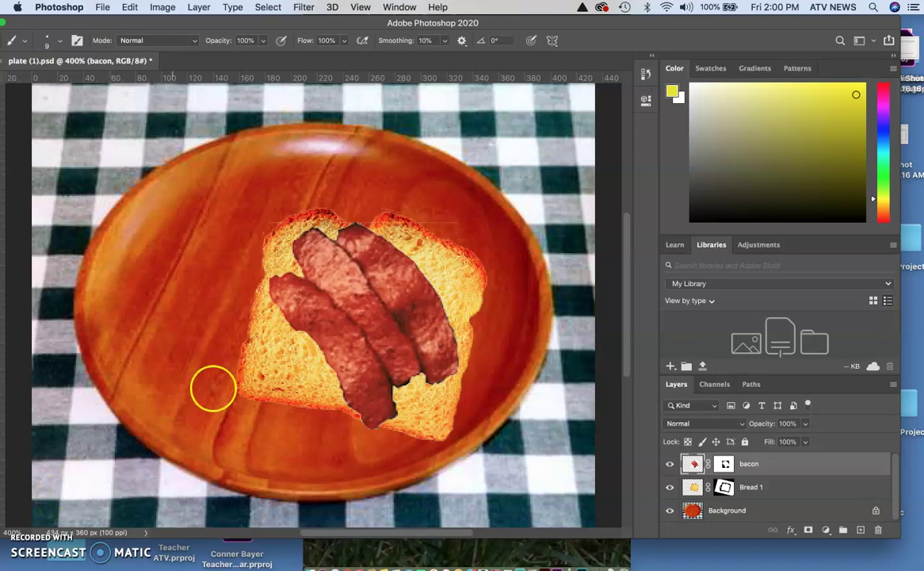
# Step: Create a new layer above the bacon layer, name it 'Mustard', and keep it selected
pyautogui.moveTo(295, 285); pyautogui.dragTo(319, 302)
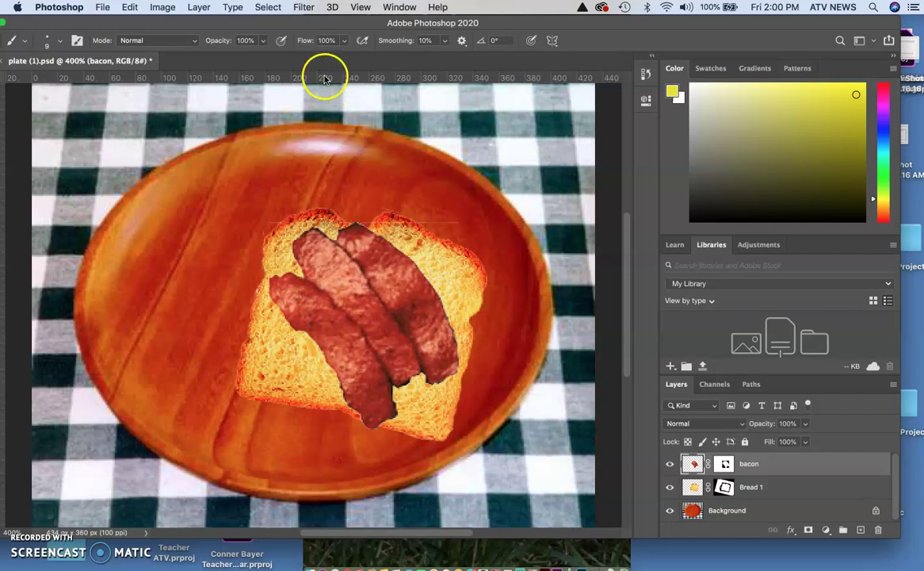
pyautogui.moveTo(236, 22); pyautogui.dragTo(270, 21)
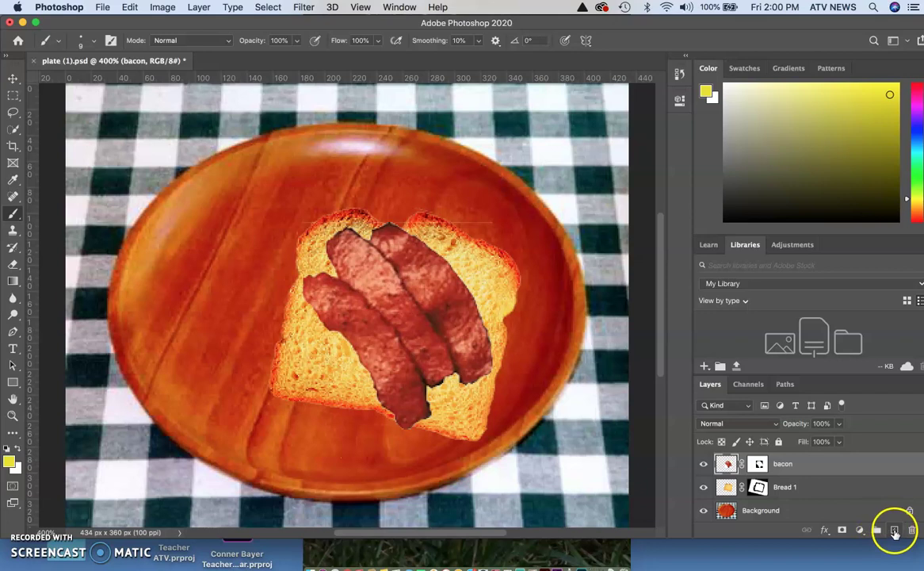
pyautogui.click(895, 530)
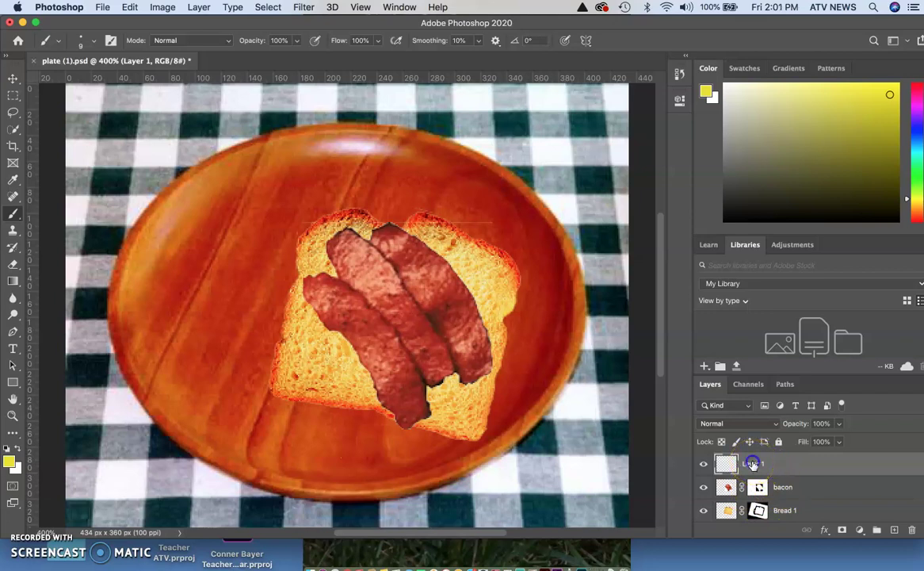
pyautogui.write('Mustard')
pyautogui.press('Return')
pyautogui.click(773, 466)
pyautogui.click(784, 459)
pyautogui.click(785, 465)
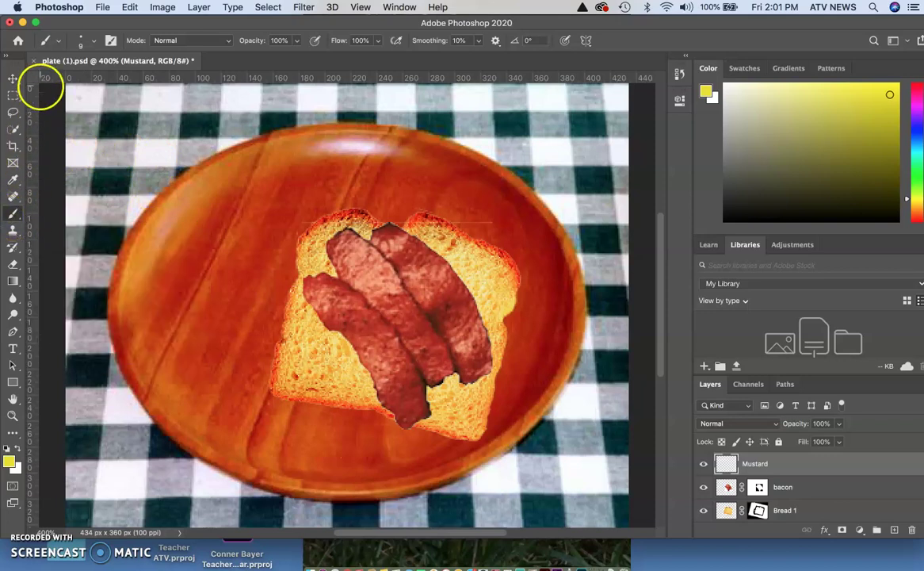
# Step: Set the brush tip to 9 px with 85% hardness and confirm yellow in Swatches and Color
pyautogui.click(82, 39)
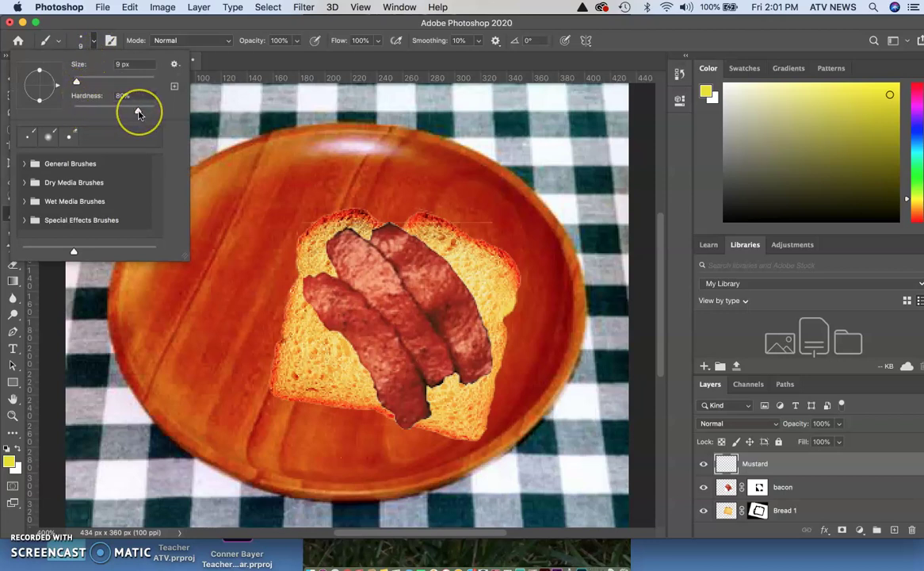
pyautogui.moveTo(138, 114)
pyautogui.mouseDown()
pyautogui.moveTo(70, 110)
pyautogui.moveTo(137, 115)
pyautogui.mouseUp()
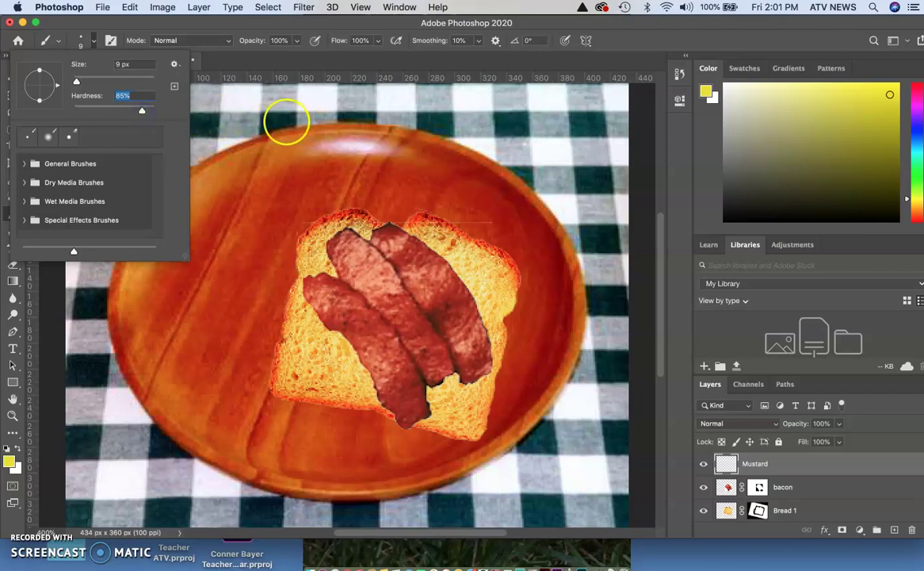
pyautogui.click(885, 108)
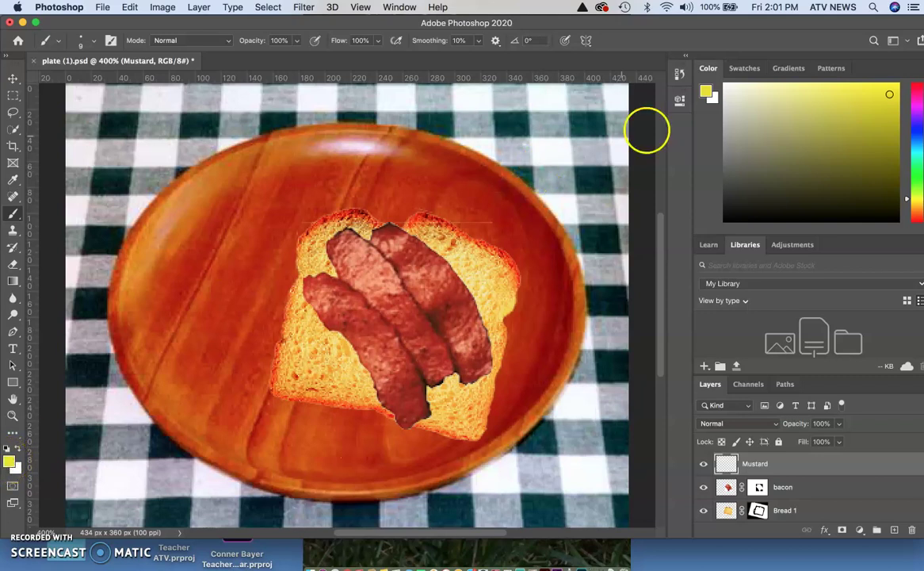
pyautogui.click(733, 69)
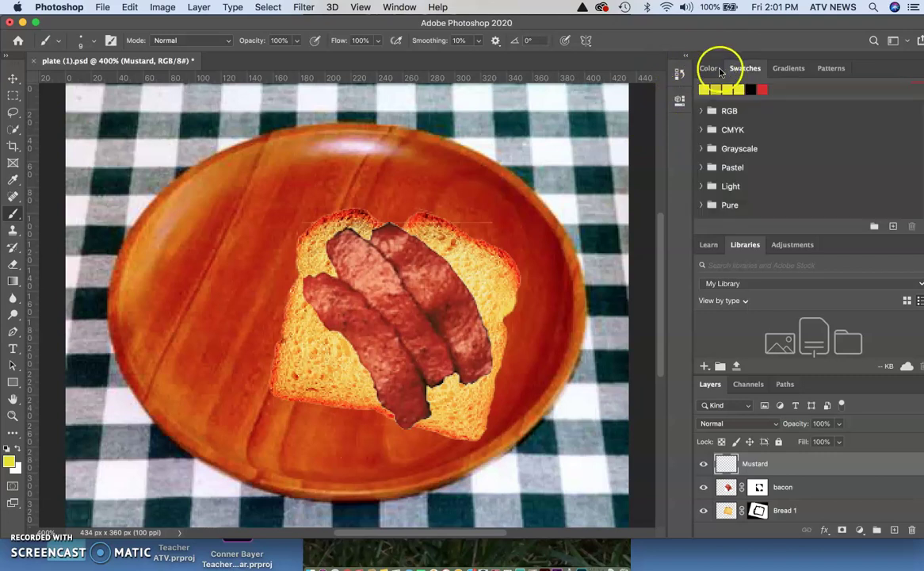
pyautogui.click(710, 70)
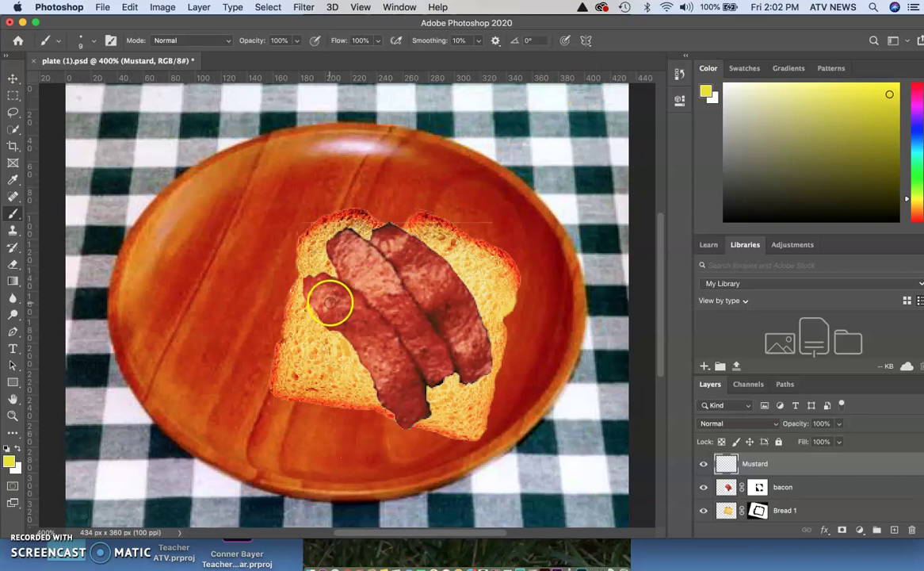
# Step: Brush one yellow zigzag stroke diagonally across the bacon toast on the Mustard layer
pyautogui.moveTo(325, 300)
pyautogui.mouseDown()
pyautogui.moveTo(383, 264)
pyautogui.moveTo(344, 349)
pyautogui.moveTo(460, 278)
pyautogui.moveTo(378, 387)
pyautogui.moveTo(479, 324)
pyautogui.moveTo(433, 403)
pyautogui.mouseUp()
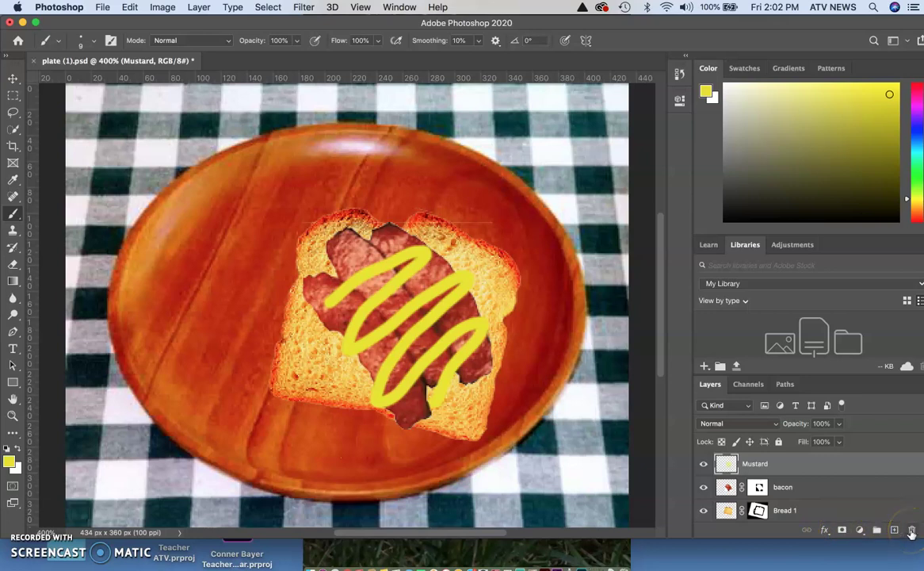
# Step: Add a Bevel & Emboss effect to the Mustard layer with a first rough depth and size
pyautogui.click(824, 531)
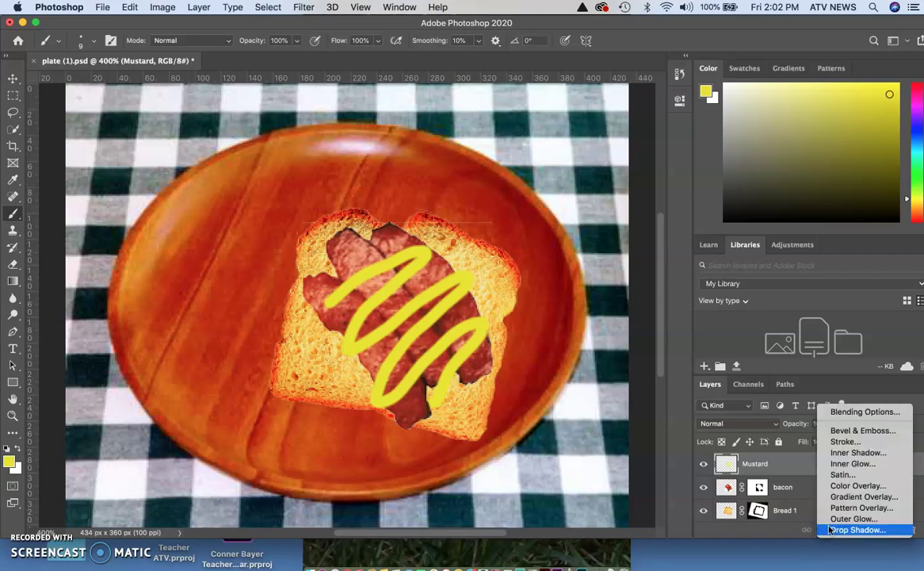
pyautogui.click(871, 431)
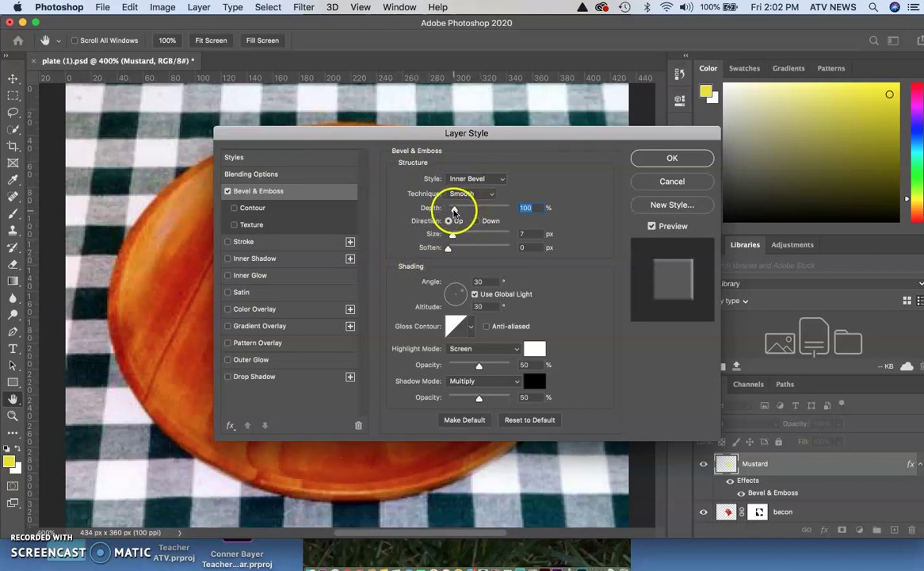
pyautogui.moveTo(454, 210); pyautogui.dragTo(455, 236)
pyautogui.click(454, 236)
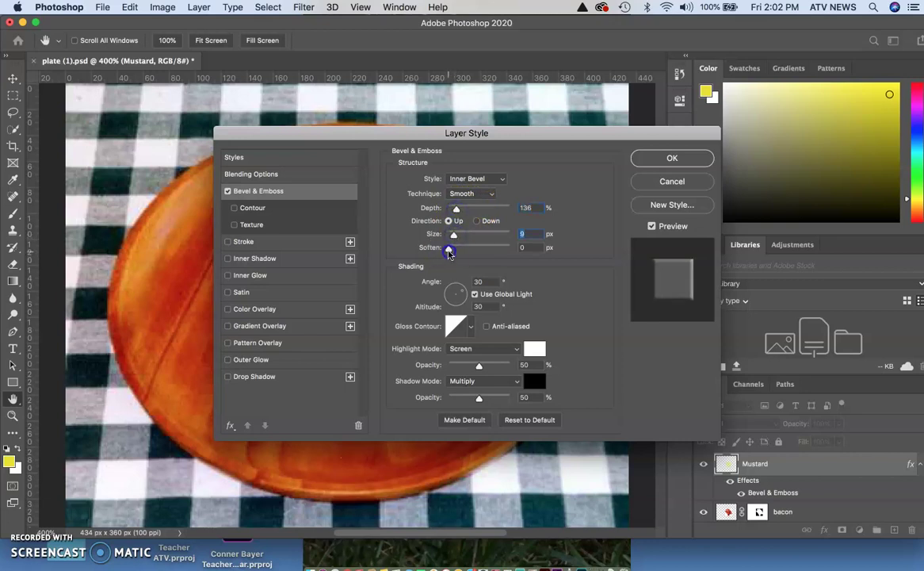
pyautogui.click(448, 249)
# Step: Preview the squiggle and fine-tune the bevel to 136% depth and 5 px size, then apply
pyautogui.moveTo(503, 136)
pyautogui.mouseDown()
pyautogui.moveTo(610, 169)
pyautogui.moveTo(765, 131)
pyautogui.mouseUp()
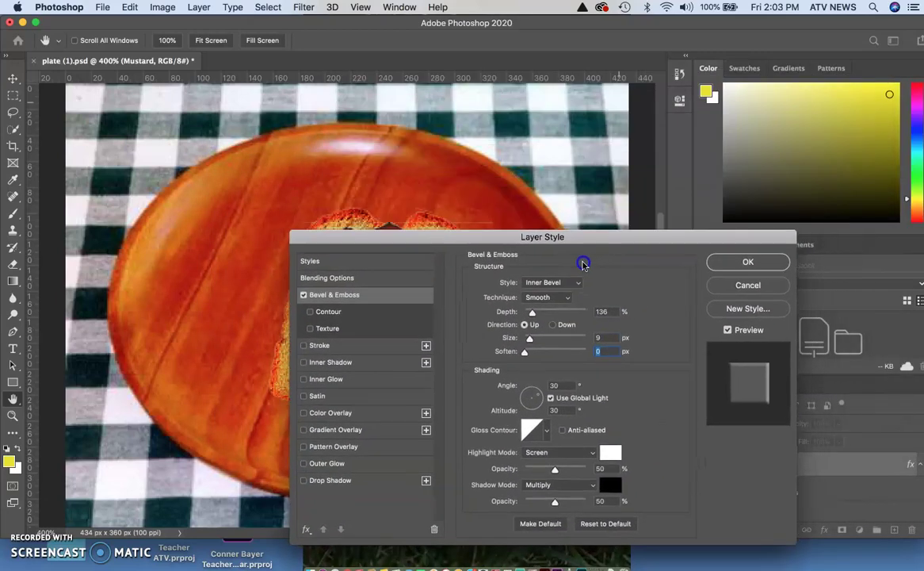
pyautogui.moveTo(765, 130)
pyautogui.mouseDown()
pyautogui.moveTo(631, 317)
pyautogui.moveTo(777, 112)
pyautogui.mouseUp()
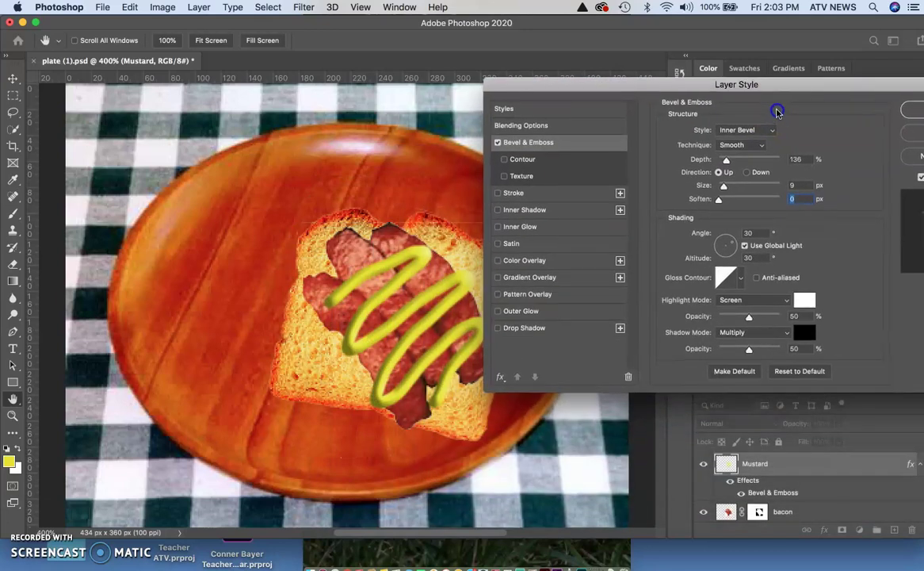
pyautogui.moveTo(752, 154)
pyautogui.mouseDown()
pyautogui.moveTo(704, 164)
pyautogui.moveTo(726, 162)
pyautogui.mouseUp()
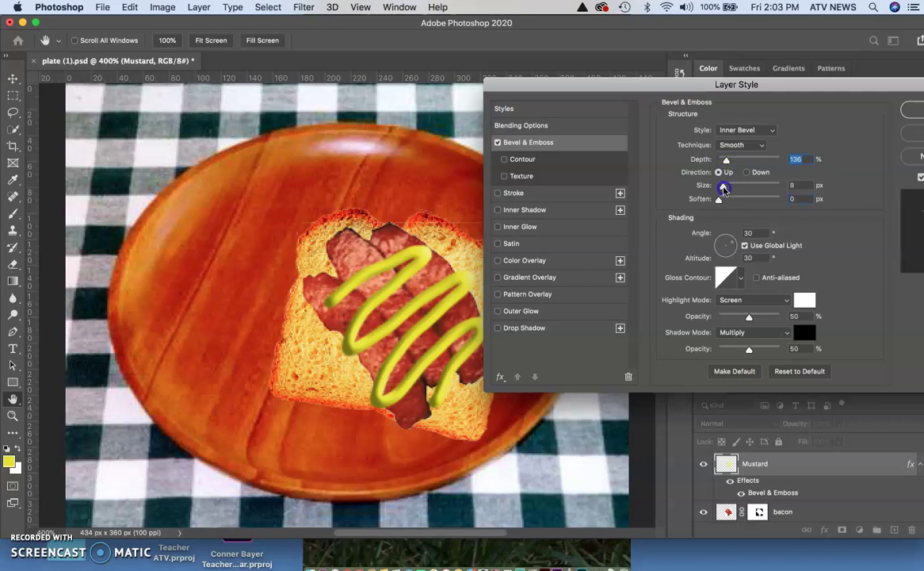
pyautogui.moveTo(723, 188)
pyautogui.mouseDown()
pyautogui.moveTo(733, 188)
pyautogui.moveTo(722, 190)
pyautogui.mouseUp()
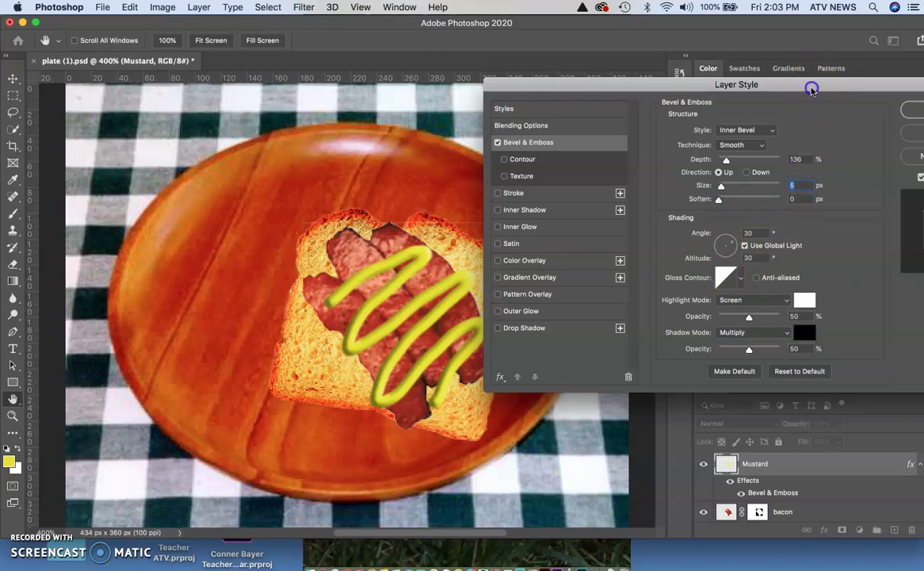
pyautogui.moveTo(814, 86); pyautogui.dragTo(638, 95)
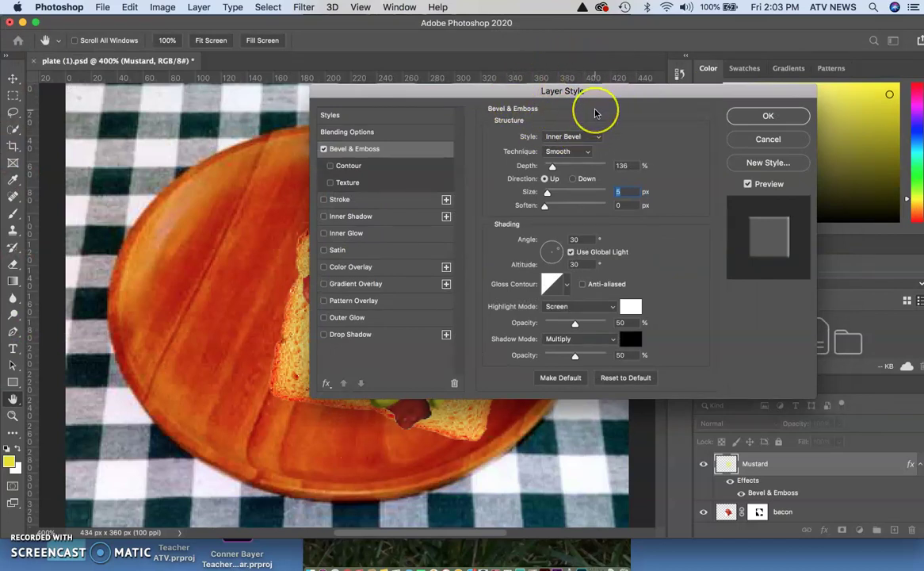
pyautogui.click(745, 120)
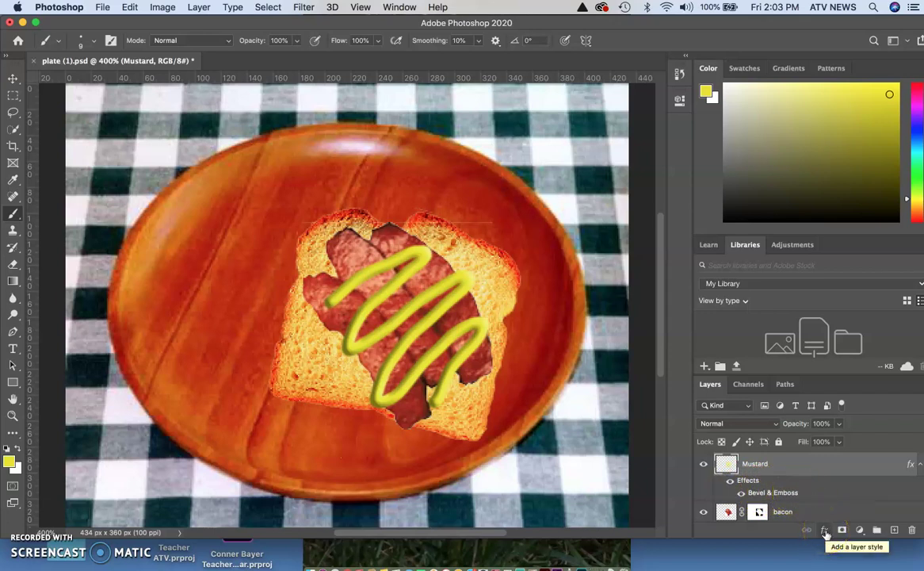
pyautogui.click(825, 532)
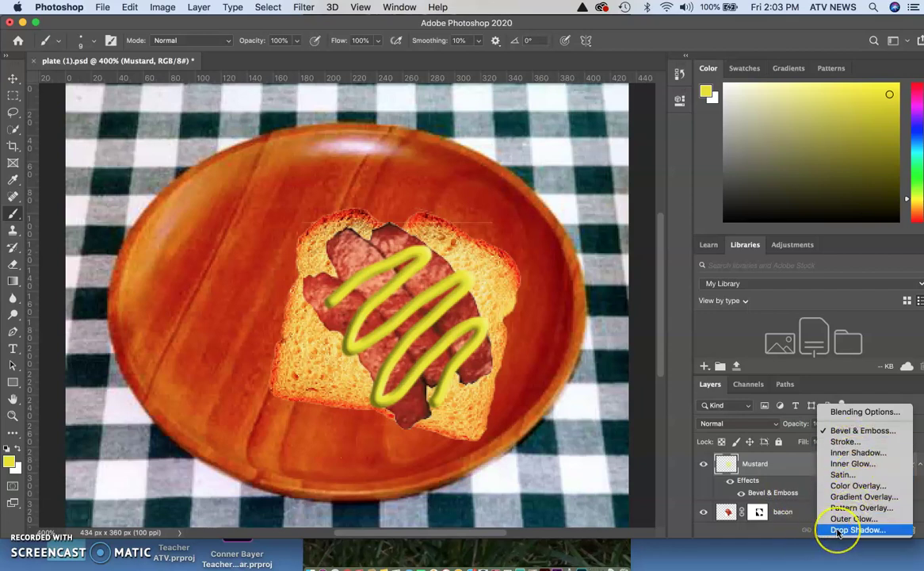
pyautogui.click(838, 530)
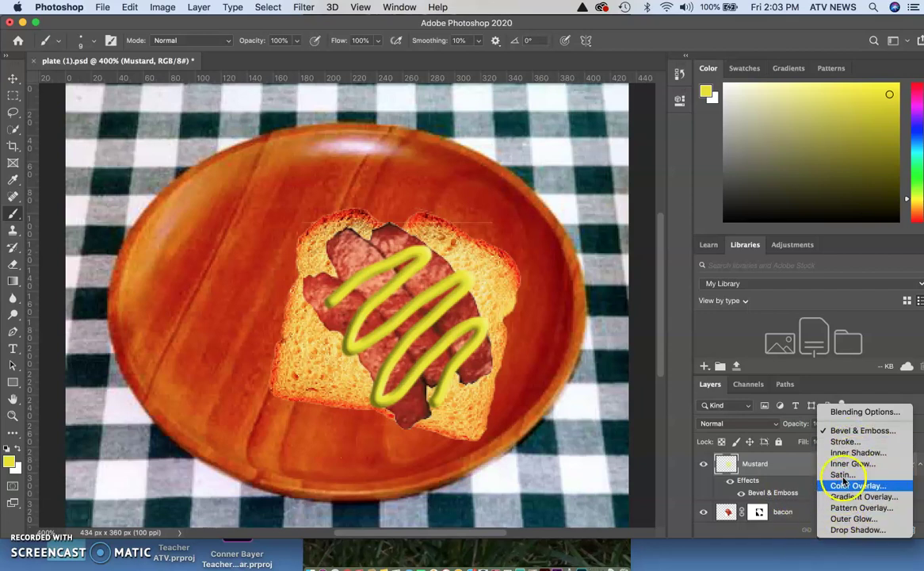
pyautogui.click(788, 535)
pyautogui.click(822, 531)
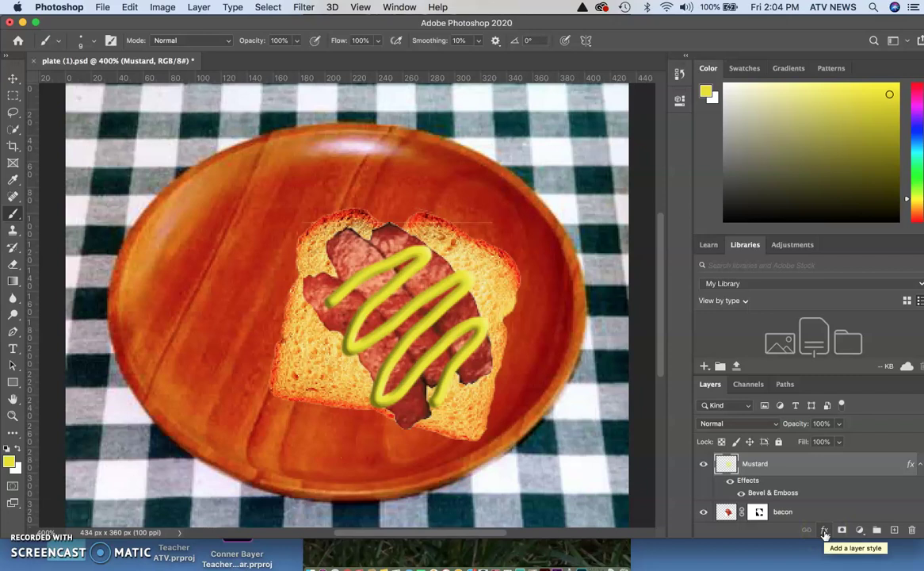